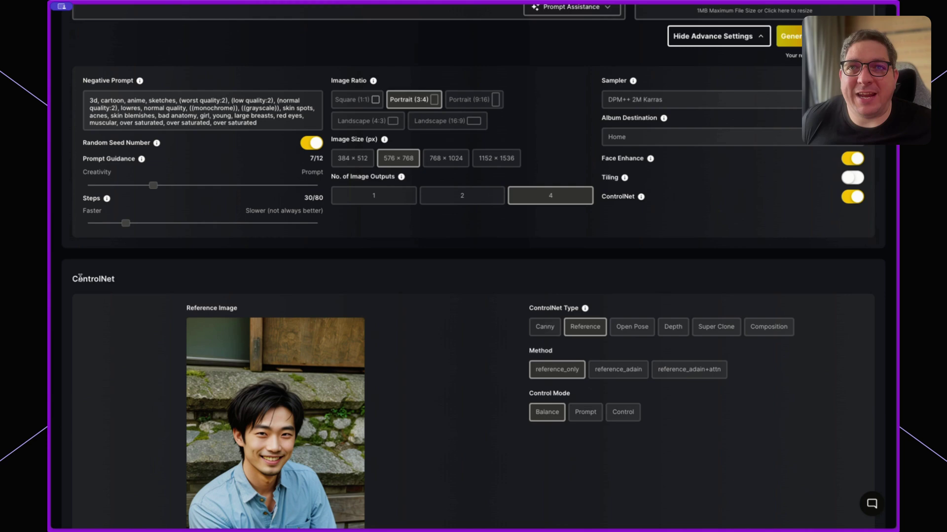
Start generating four man-at-a-bar images with Supermachine Reality, Guidance 7 and Step 30.
{"action": "scroll", "coordinate": [374, 266], "scroll_direction": "down", "scroll_amount": 1}
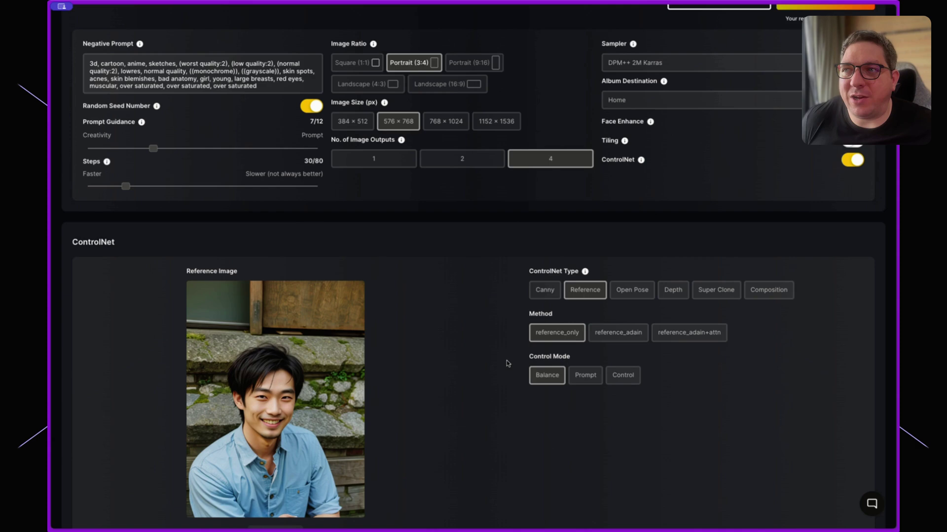
{"action": "scroll", "coordinate": [504, 367], "scroll_direction": "down", "scroll_amount": 1}
{"action": "scroll", "coordinate": [500, 374], "scroll_direction": "up", "scroll_amount": 3}
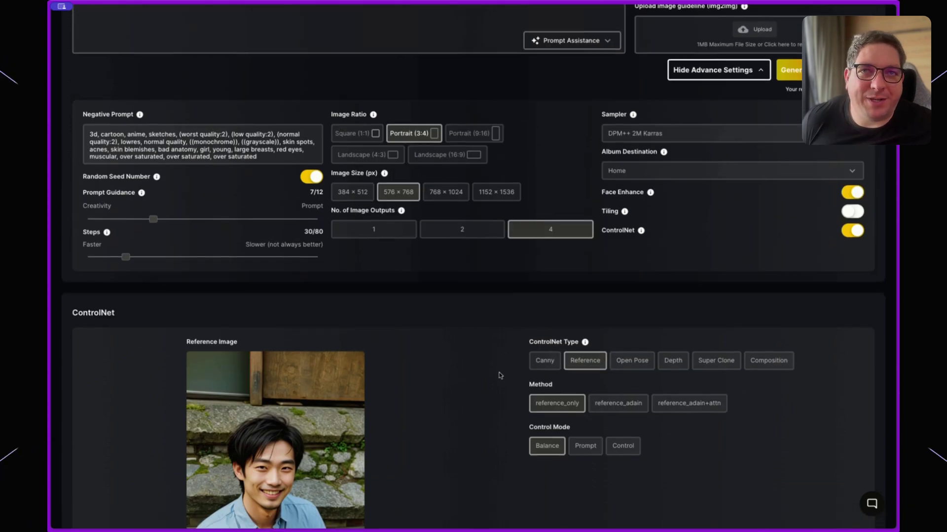
{"action": "scroll", "coordinate": [500, 376], "scroll_direction": "up", "scroll_amount": 6}
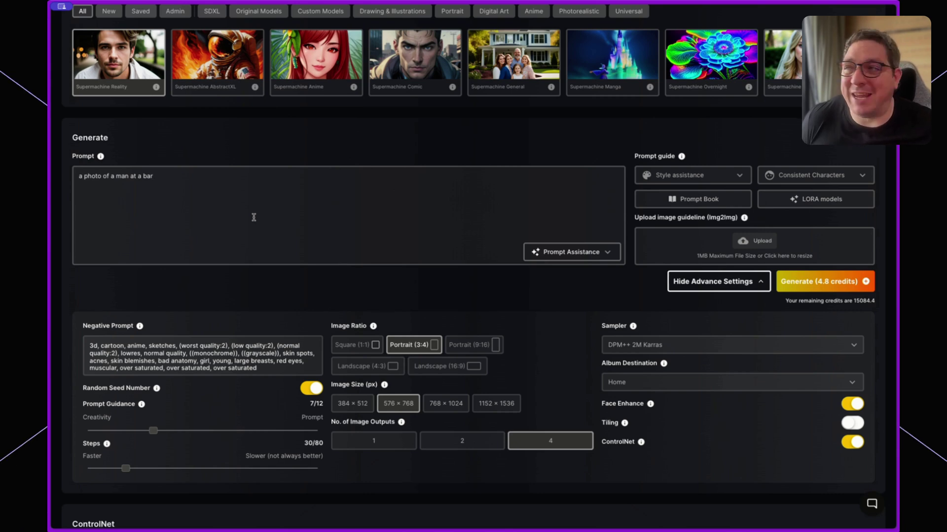
{"action": "scroll", "coordinate": [196, 180], "scroll_direction": "down", "scroll_amount": 6}
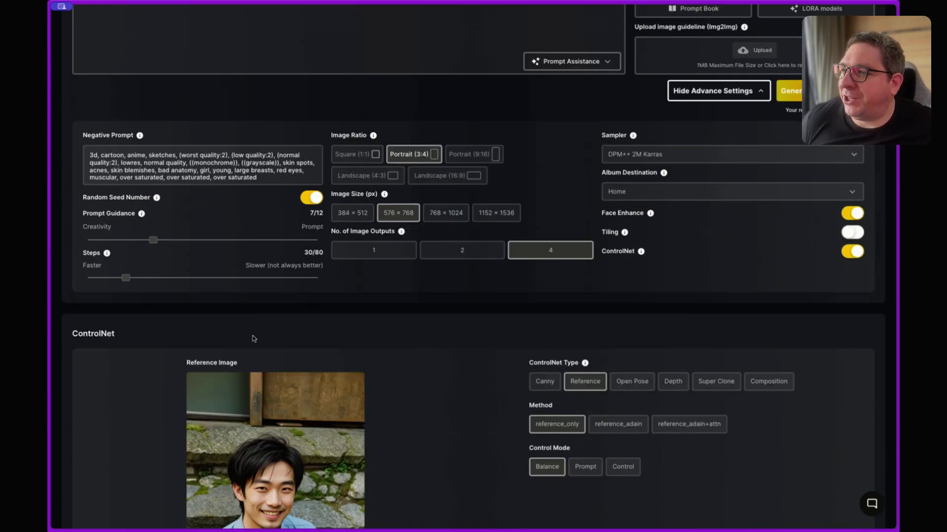
{"action": "scroll", "coordinate": [401, 416], "scroll_direction": "down", "scroll_amount": 1}
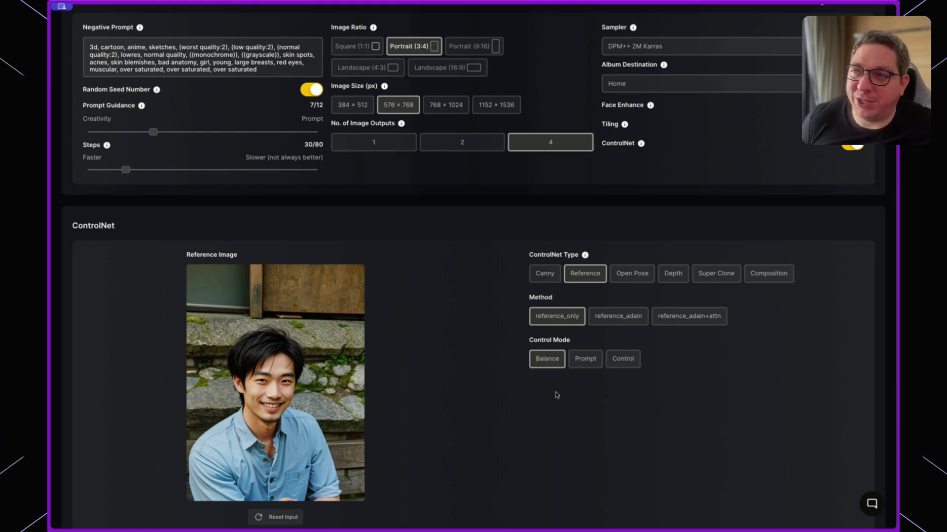
{"action": "scroll", "coordinate": [556, 393], "scroll_direction": "up", "scroll_amount": 6}
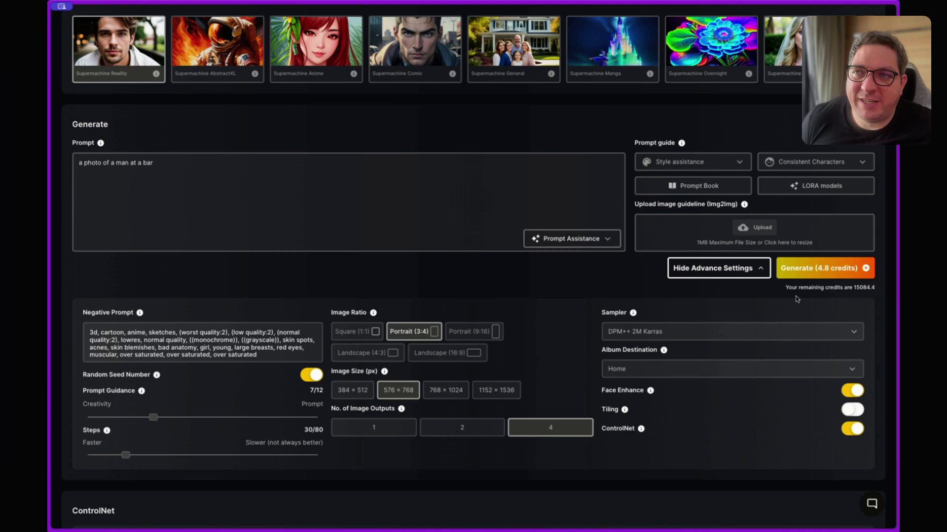
{"action": "left_click", "coordinate": [828, 267]}
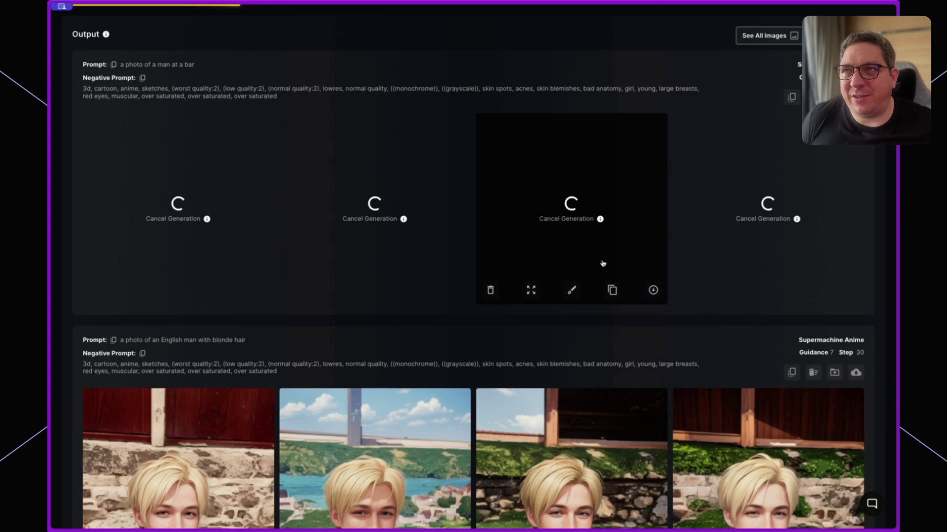
{"action": "scroll", "coordinate": [348, 299], "scroll_direction": "up", "scroll_amount": 6}
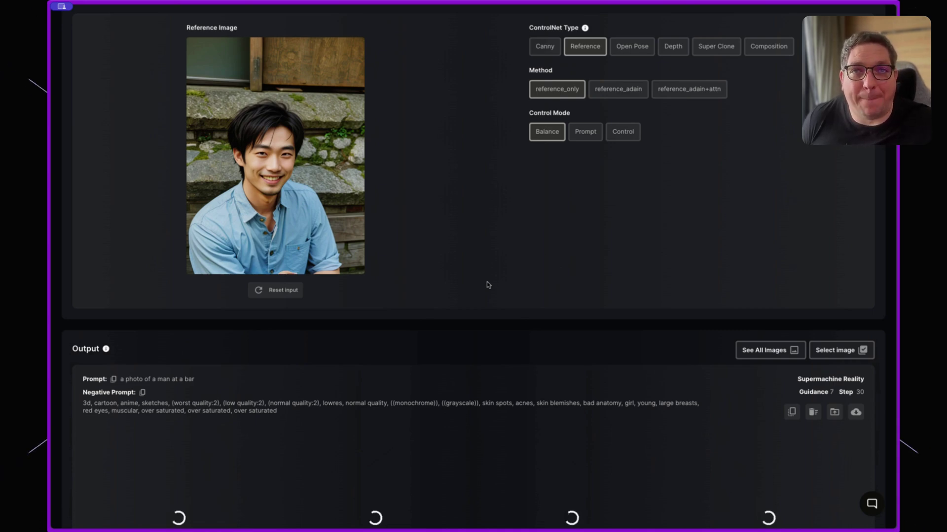
Scroll between the Output section and the reference image to compare the four bar portraits.
{"action": "scroll", "coordinate": [670, 457], "scroll_direction": "down", "scroll_amount": 5}
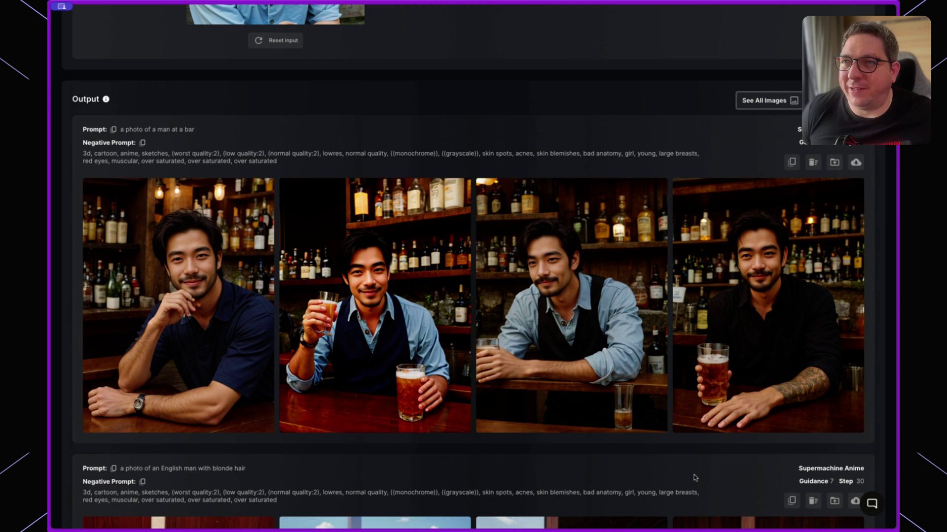
{"action": "scroll", "coordinate": [695, 477], "scroll_direction": "up", "scroll_amount": 3}
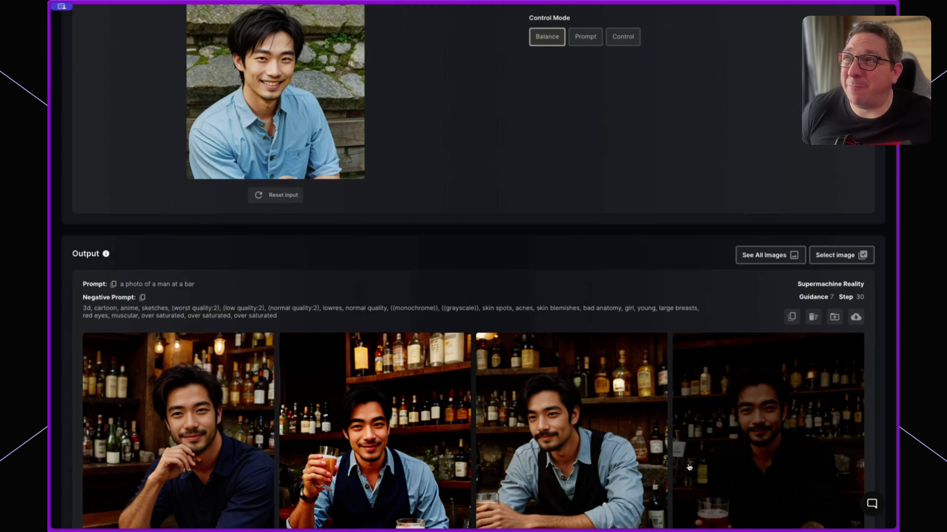
{"action": "scroll", "coordinate": [689, 467], "scroll_direction": "down", "scroll_amount": 1}
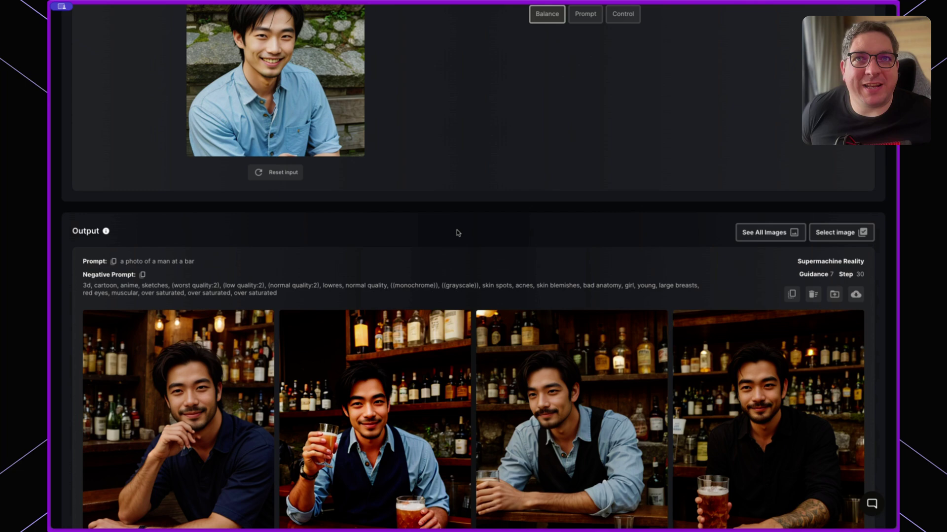
{"action": "scroll", "coordinate": [344, 133], "scroll_direction": "up", "scroll_amount": 2}
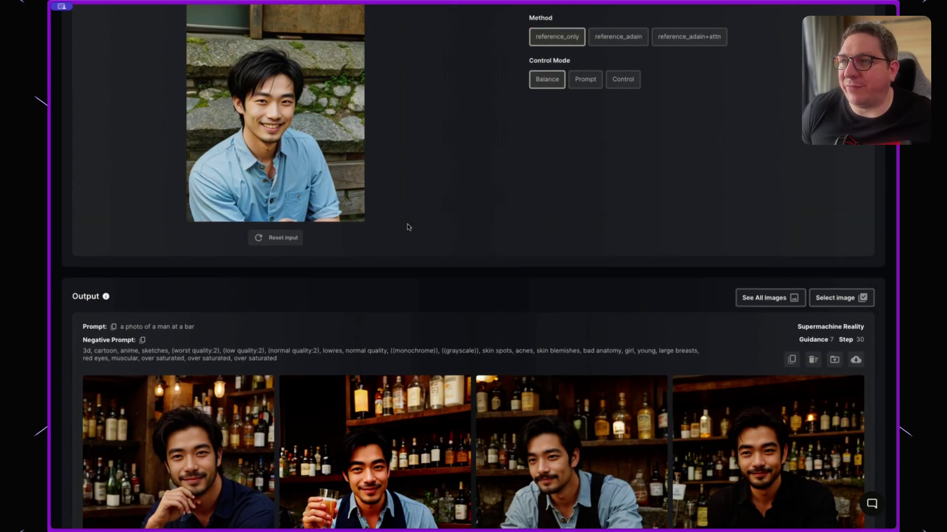
{"action": "scroll", "coordinate": [409, 247], "scroll_direction": "down", "scroll_amount": 2}
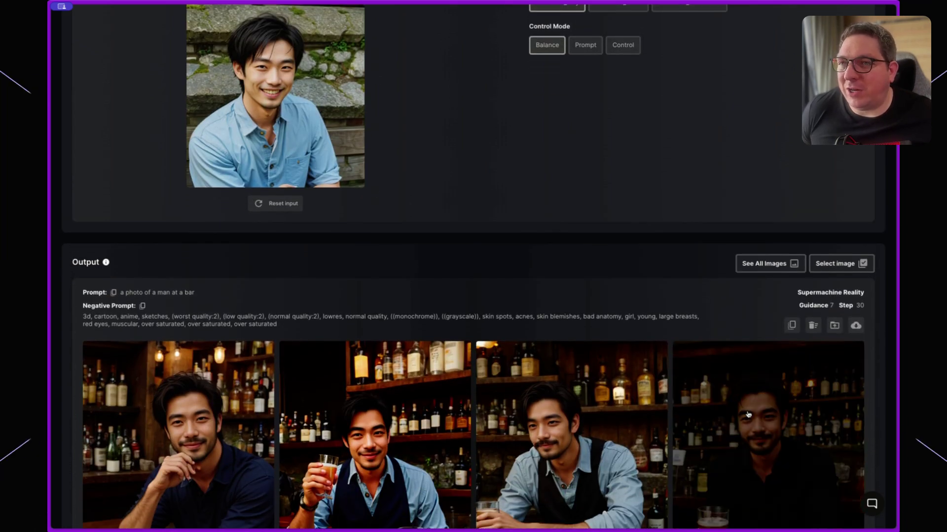
{"action": "scroll", "coordinate": [567, 204], "scroll_direction": "down", "scroll_amount": 2}
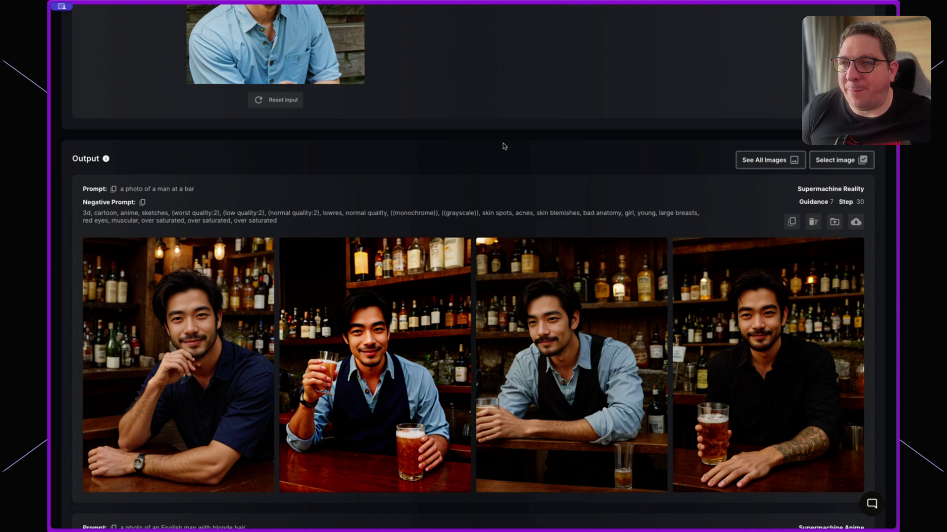
{"action": "scroll", "coordinate": [504, 146], "scroll_direction": "up", "scroll_amount": 1}
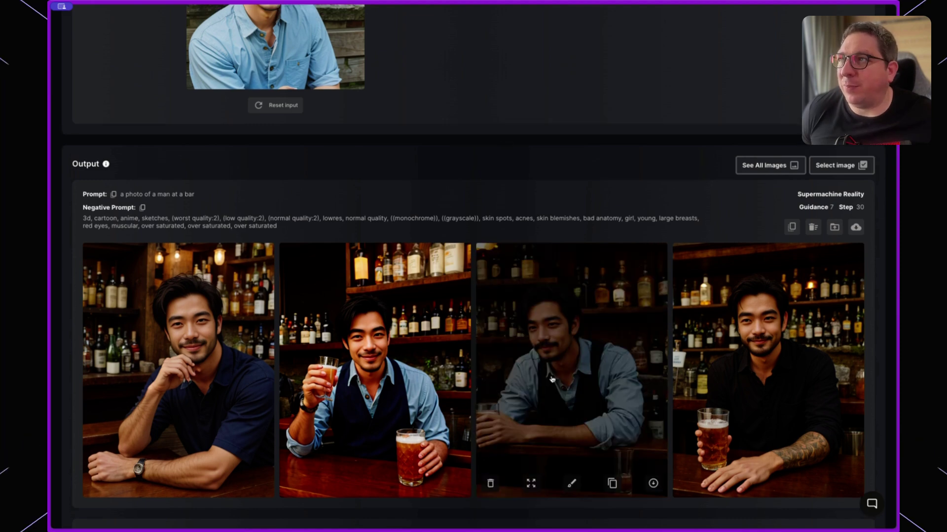
{"action": "scroll", "coordinate": [602, 175], "scroll_direction": "up", "scroll_amount": 4}
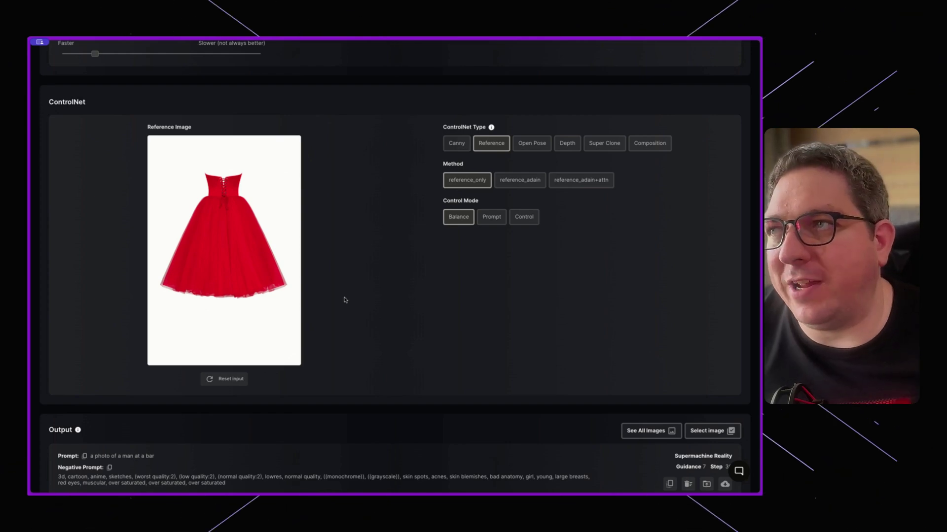
Replace the prompt text with 'a photo of a Spanish female wearing a dress'.
{"action": "scroll", "coordinate": [380, 263], "scroll_direction": "up", "scroll_amount": 6}
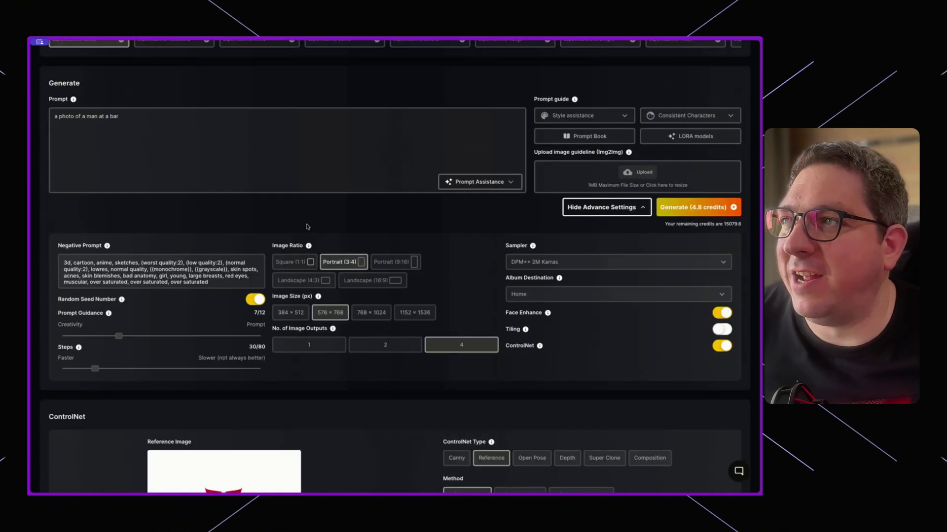
{"action": "left_click", "coordinate": [263, 162]}
{"action": "key", "text": "ctrl+a"}
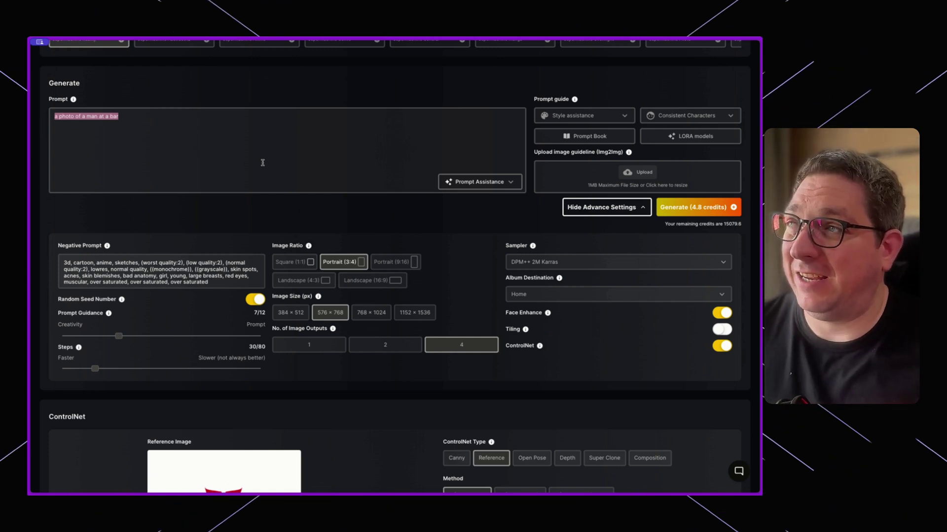
{"action": "type", "text": "a photo of a"}
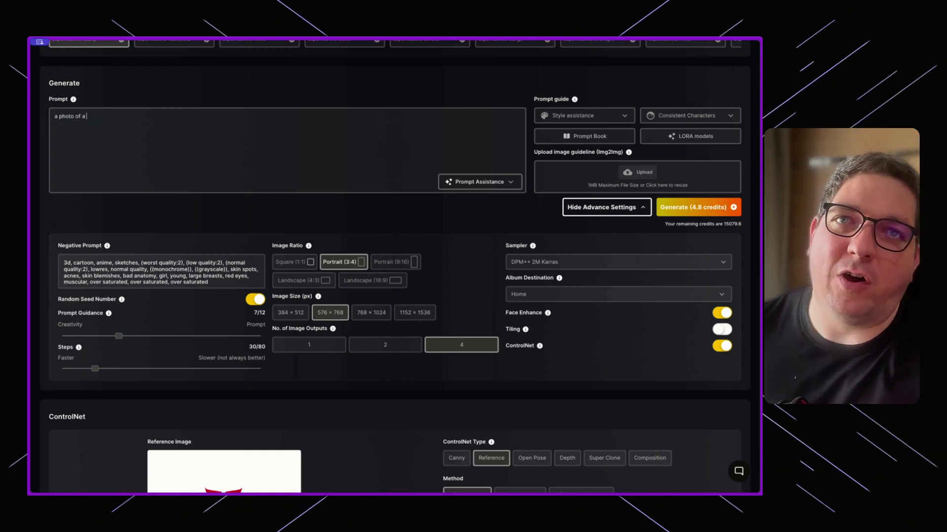
{"action": "type", "text": " Spanish female"}
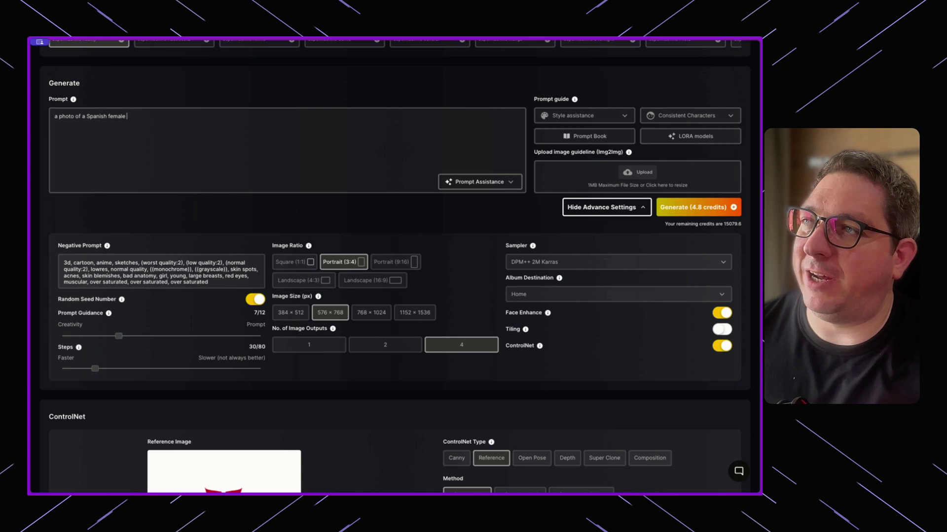
{"action": "type", "text": " wearing a"}
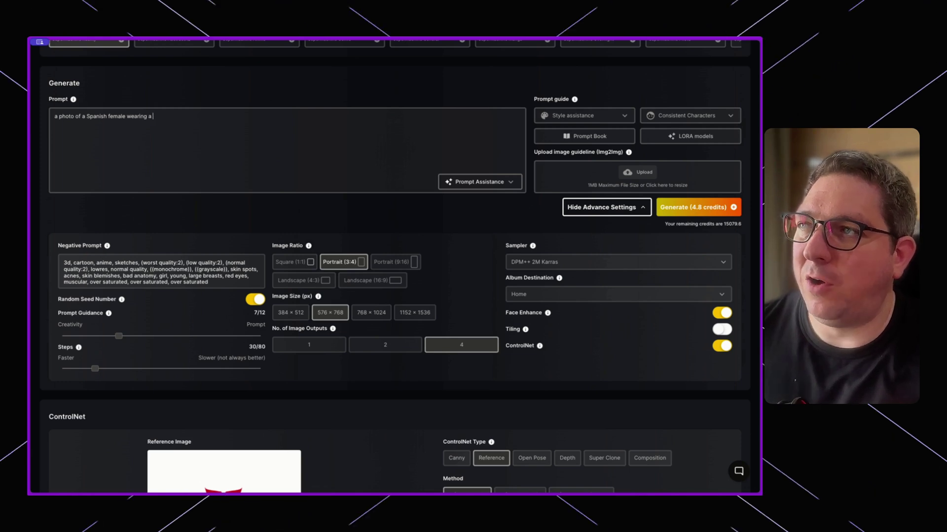
{"action": "type", "text": " dress"}
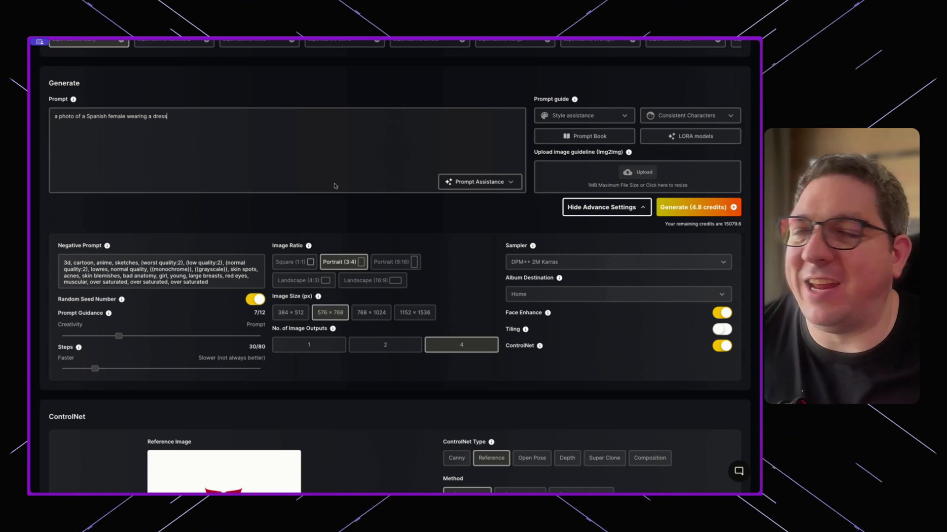
{"action": "scroll", "coordinate": [341, 188], "scroll_direction": "down", "scroll_amount": 2}
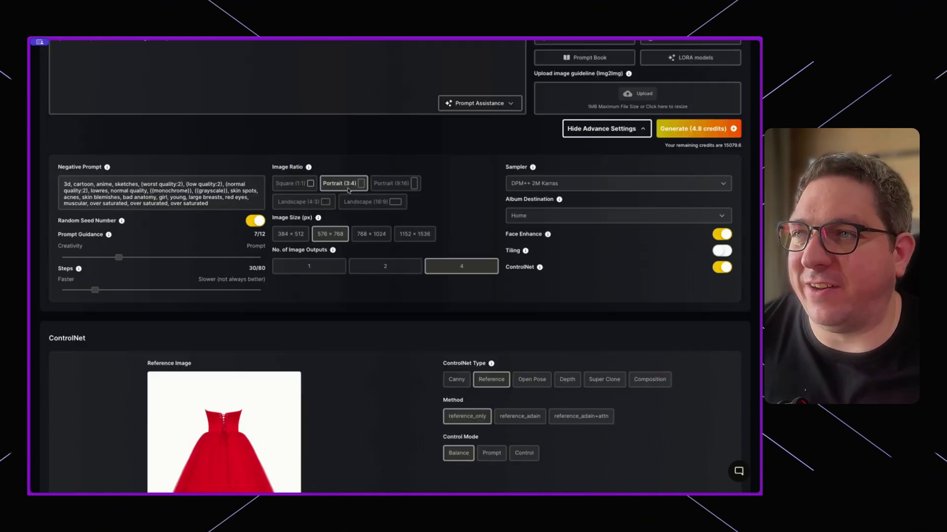
{"action": "scroll", "coordinate": [349, 191], "scroll_direction": "up", "scroll_amount": 3}
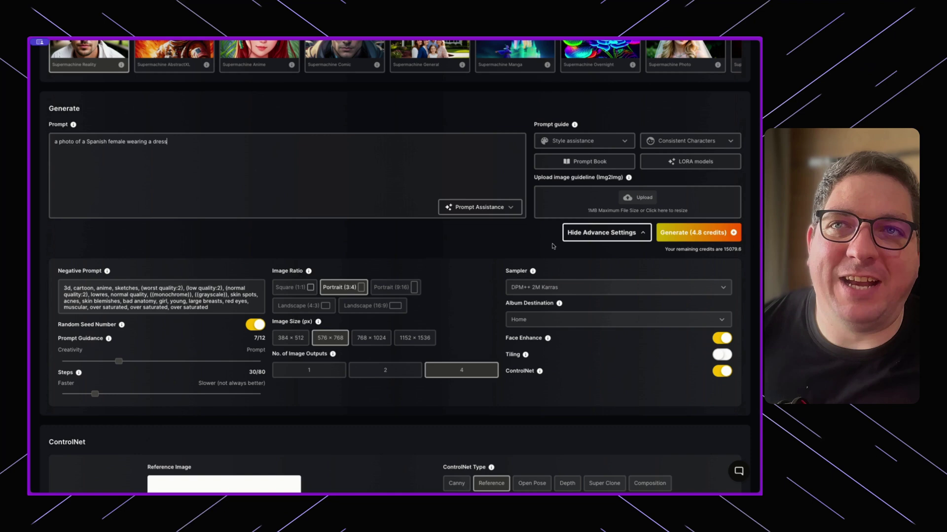
Generate four Spanish-woman-in-a-dress images from the red dress reference and view the output.
{"action": "left_click", "coordinate": [684, 233]}
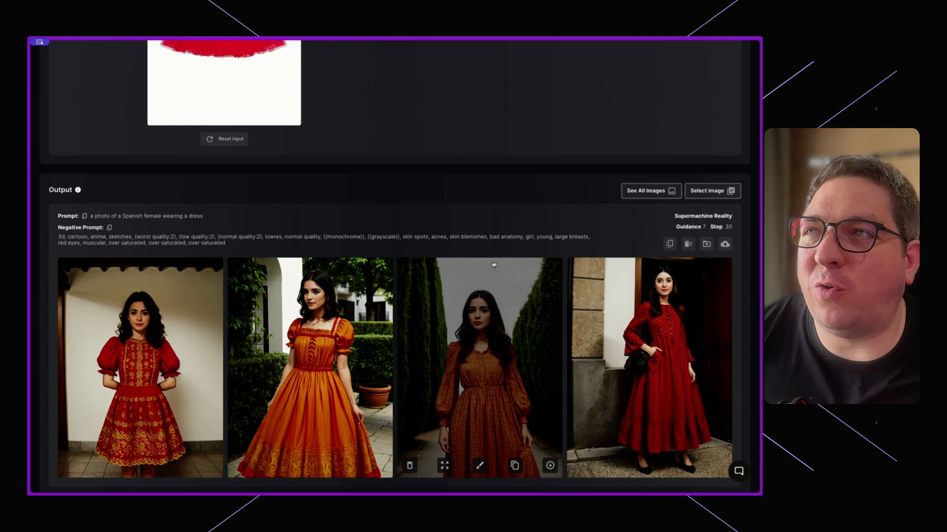
{"action": "scroll", "coordinate": [493, 296], "scroll_direction": "up", "scroll_amount": 2}
{"action": "scroll", "coordinate": [496, 322], "scroll_direction": "up", "scroll_amount": 4}
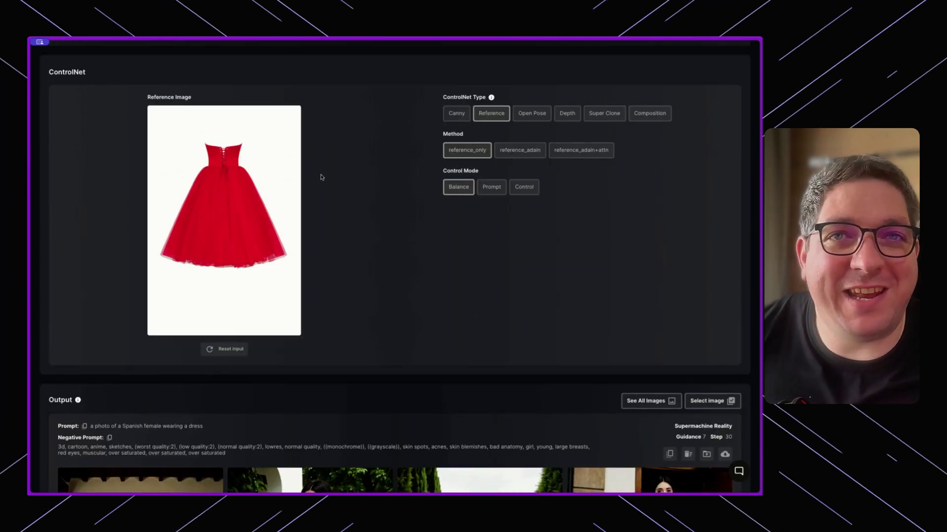
{"action": "scroll", "coordinate": [355, 268], "scroll_direction": "down", "scroll_amount": 3}
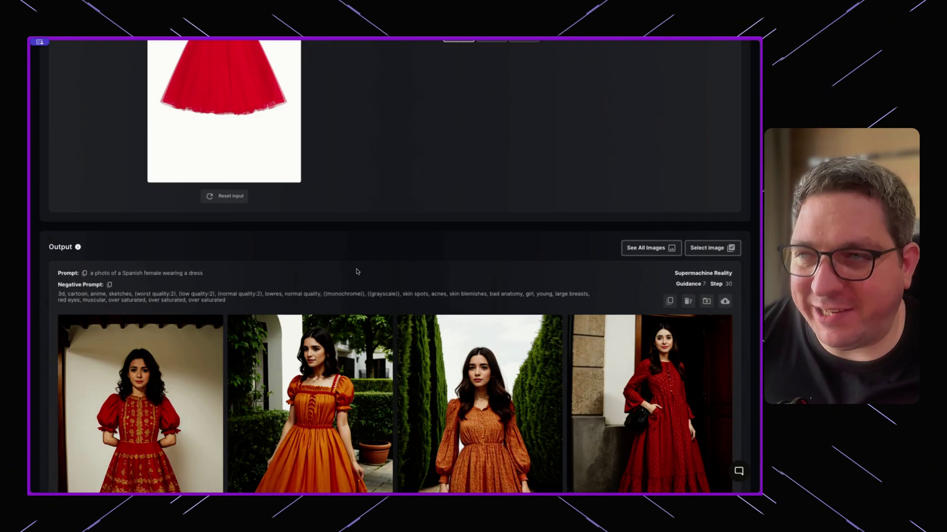
{"action": "scroll", "coordinate": [357, 271], "scroll_direction": "down", "scroll_amount": 1}
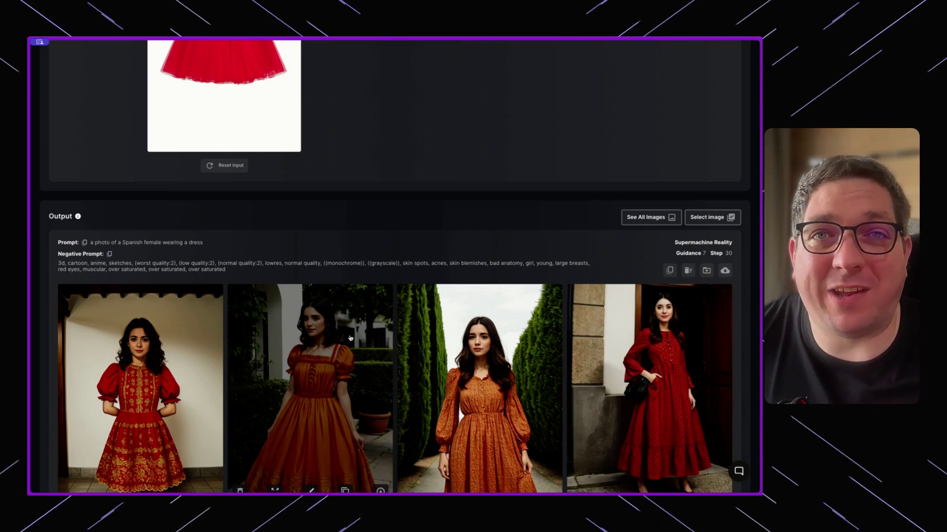
{"action": "scroll", "coordinate": [421, 253], "scroll_direction": "up", "scroll_amount": 5}
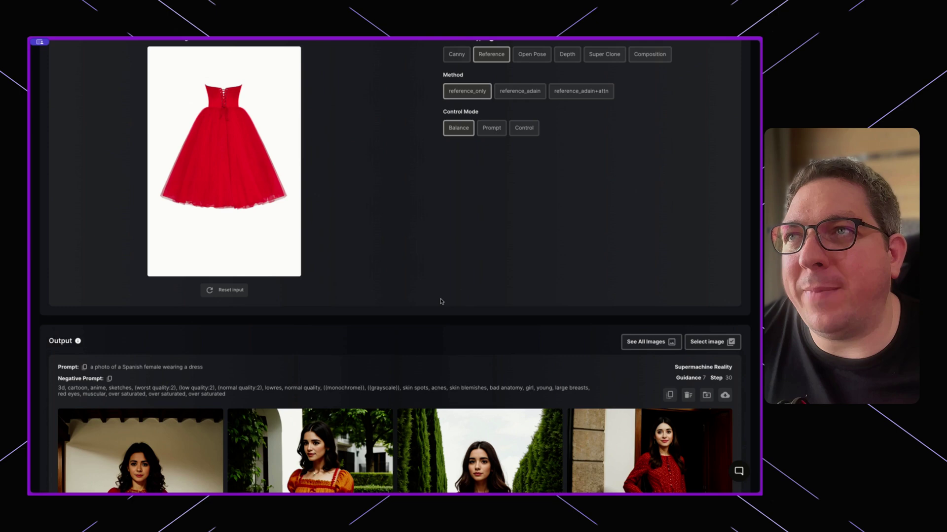
{"action": "scroll", "coordinate": [437, 315], "scroll_direction": "up", "scroll_amount": 5}
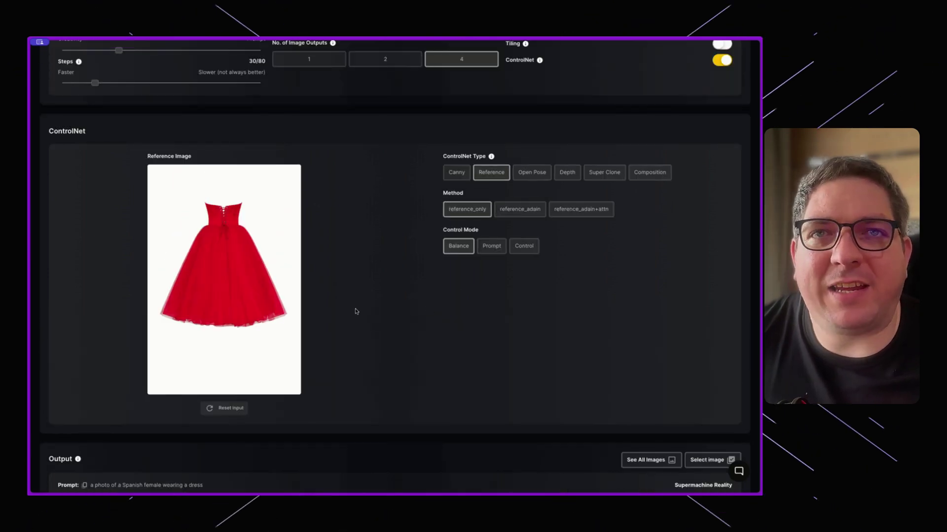